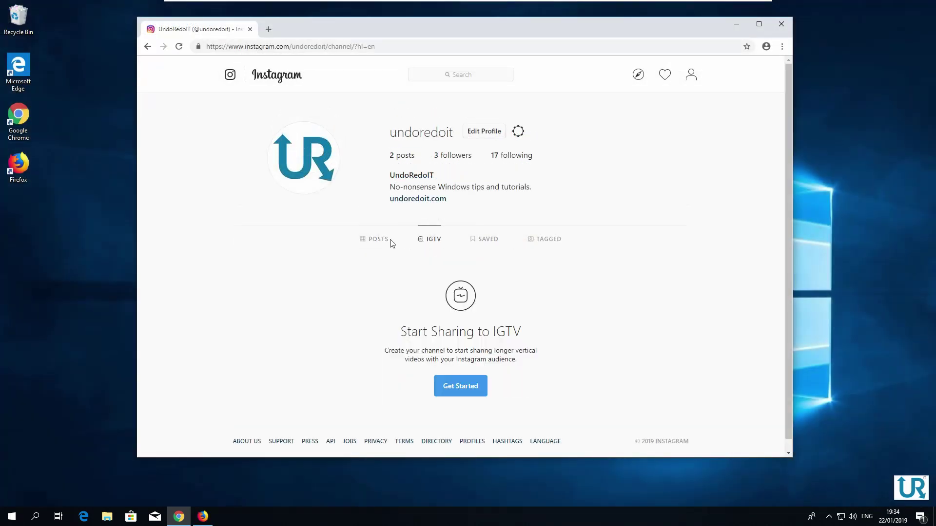
# Browse the undoredoit profile's Tagged tab and the Explore page, then return to the two-post grid
pyautogui.click(488, 240)
pyautogui.click(536, 240)
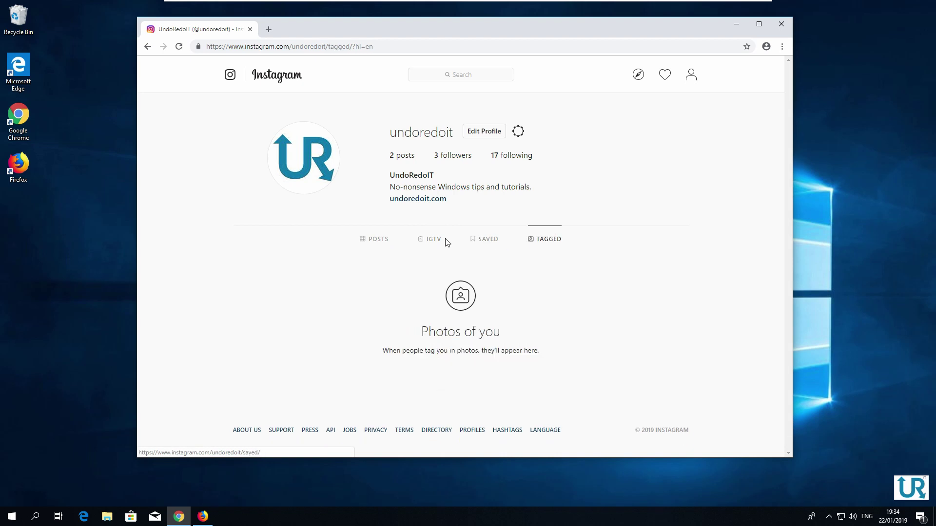
pyautogui.click(375, 240)
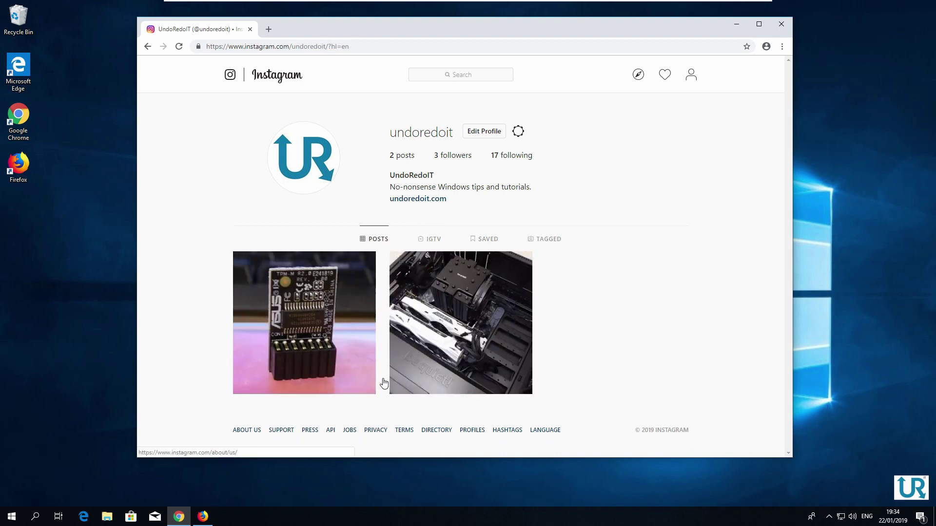
pyautogui.click(638, 75)
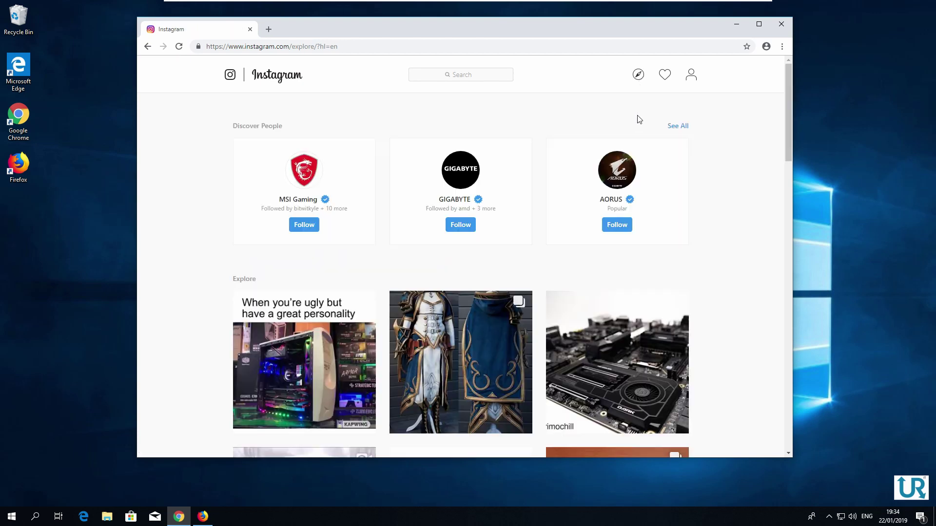
pyautogui.scroll(-5, 648, 111)
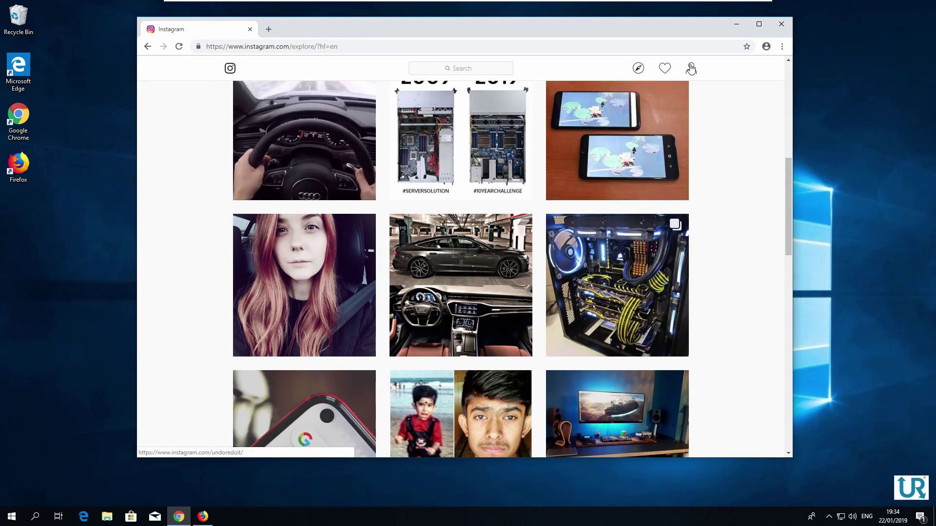
pyautogui.click(690, 71)
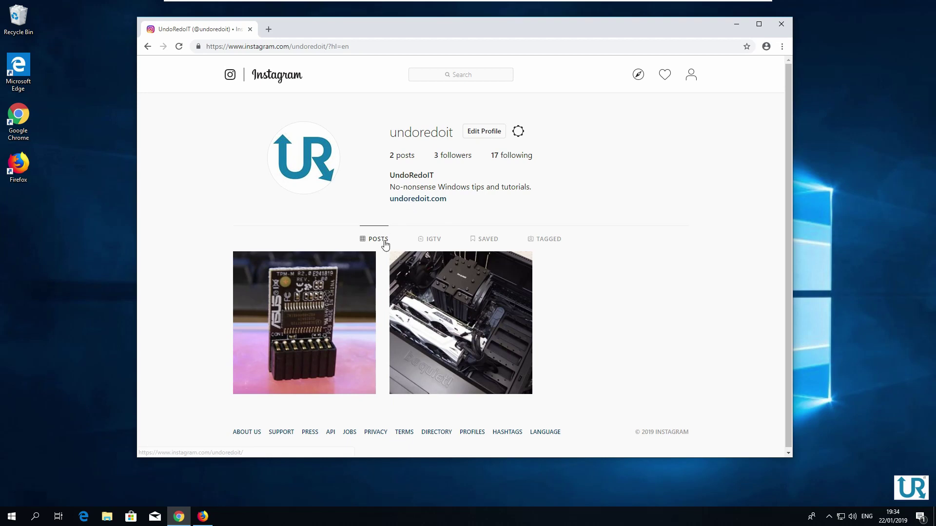
pyautogui.click(485, 136)
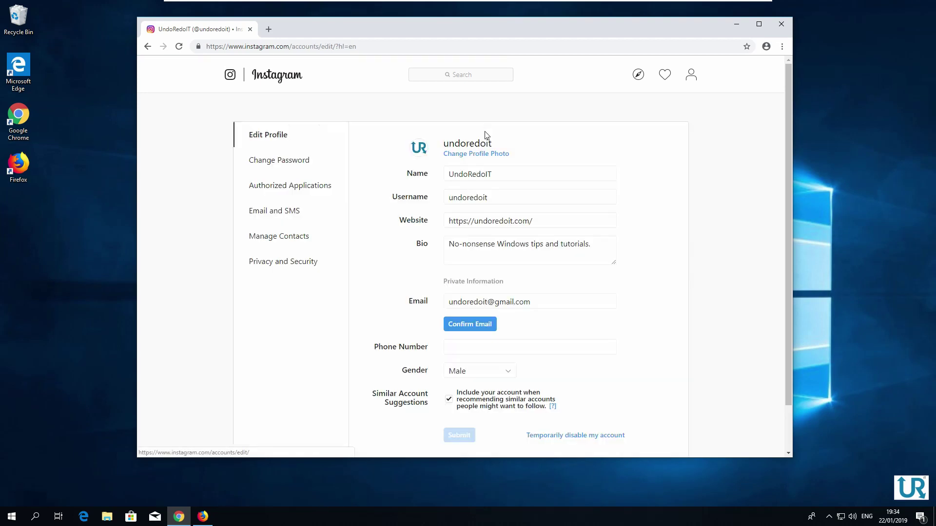
pyautogui.scroll(-1, 349, 285)
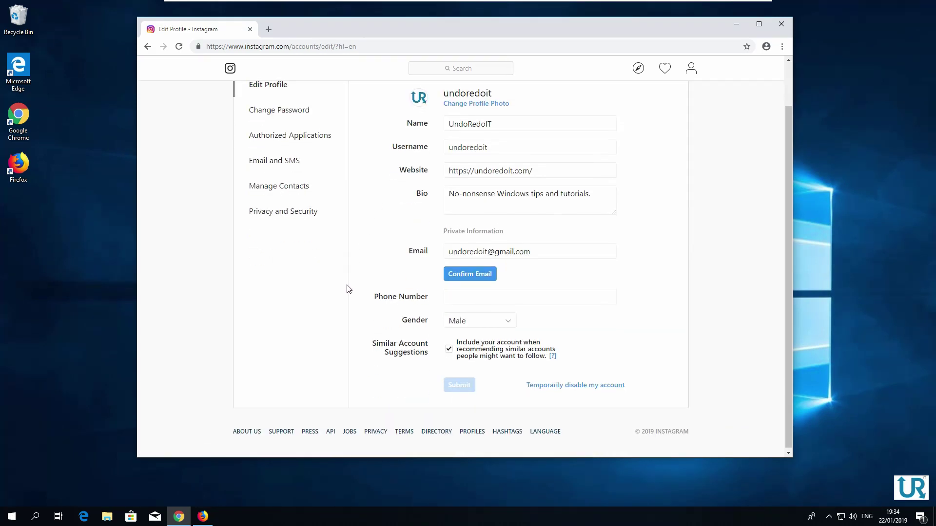
pyautogui.scroll(1, 348, 287)
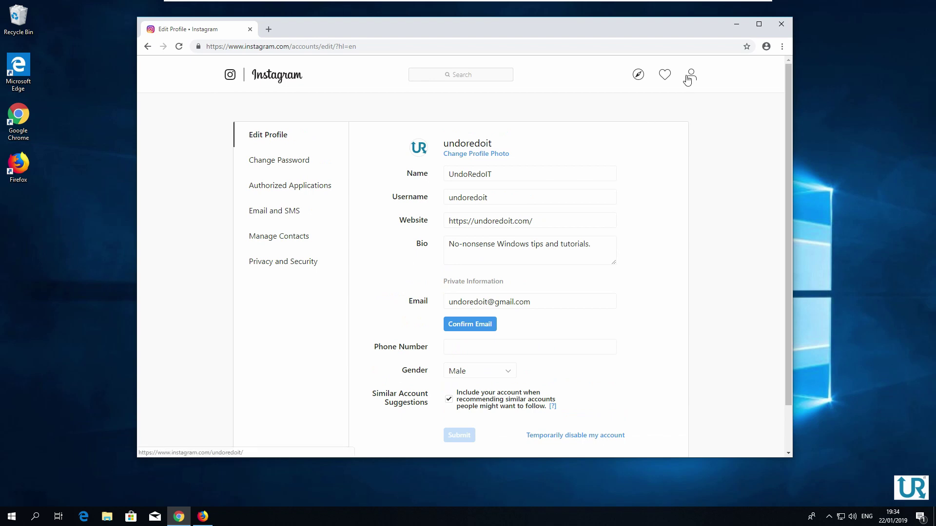
pyautogui.click(687, 78)
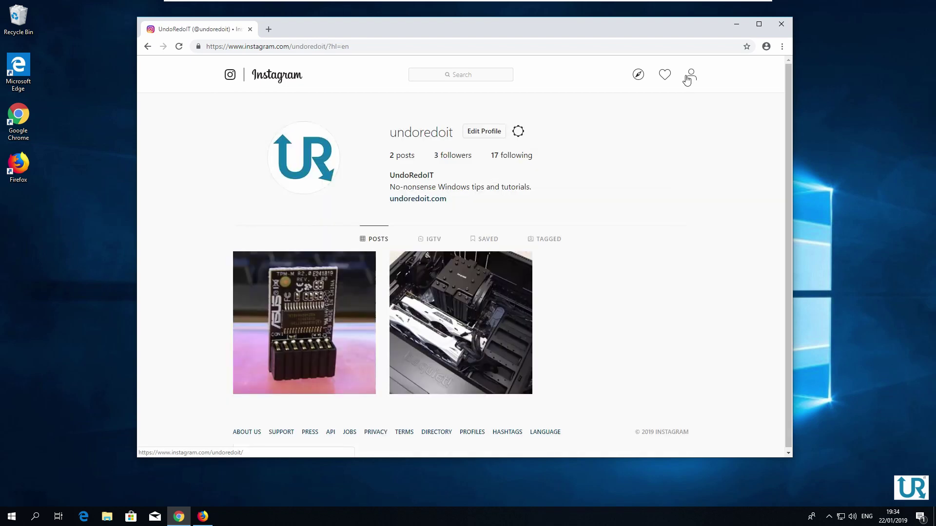
pyautogui.click(518, 132)
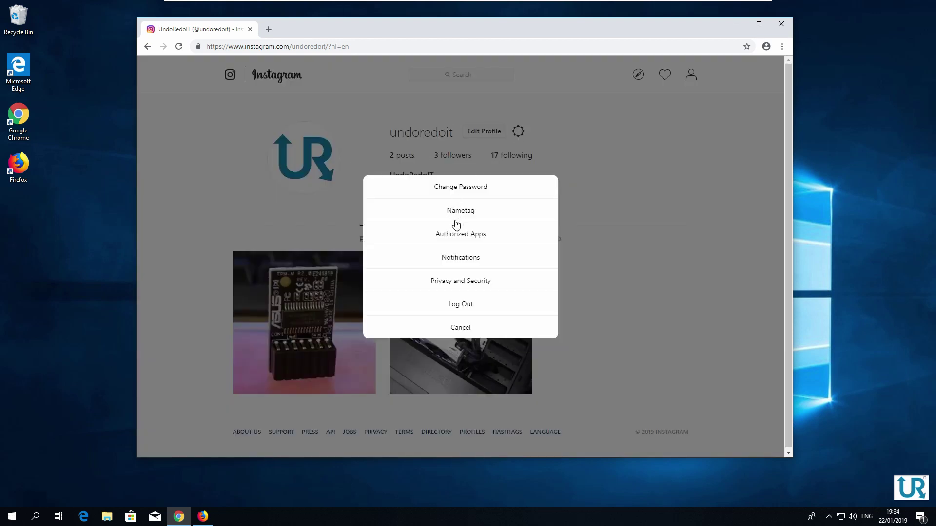
pyautogui.click(458, 330)
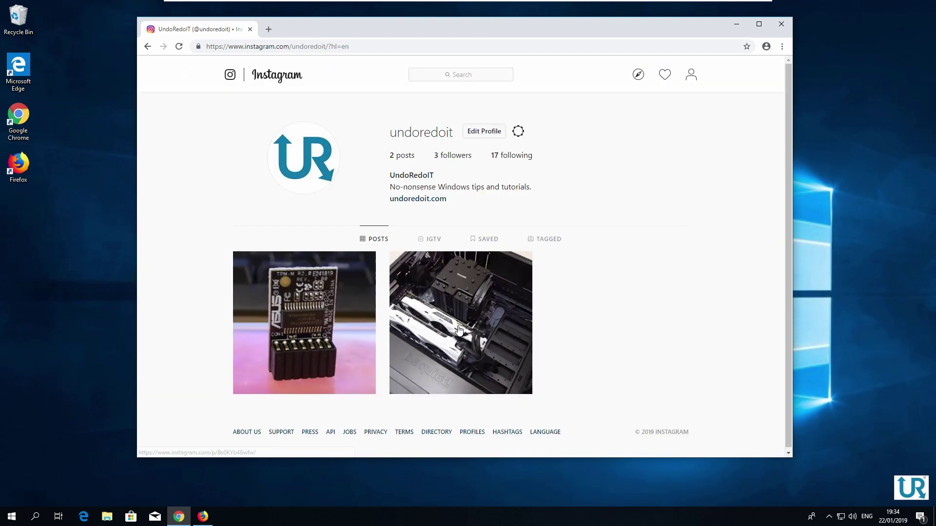
# Open Help Center's Posting & Adding Locations, expand 'How do I post a photo?', highlight the desktop note
pyautogui.click(281, 432)
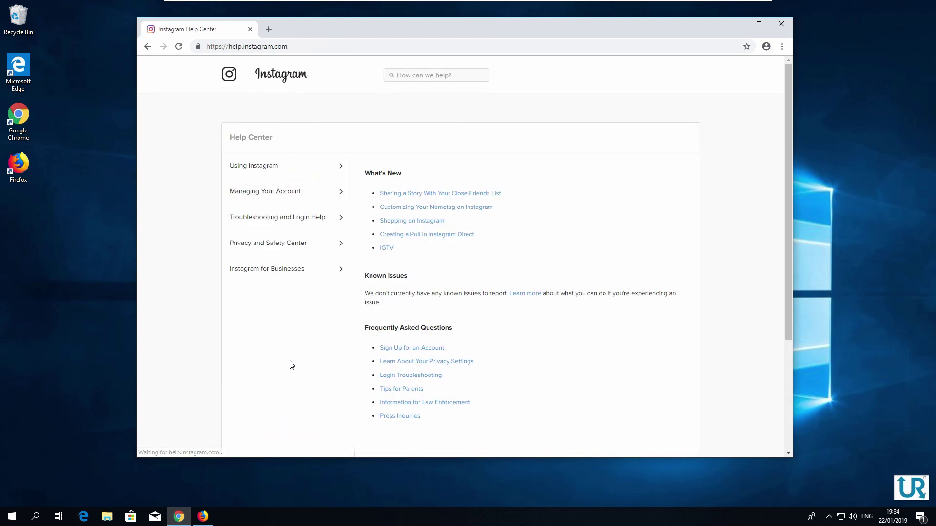
pyautogui.click(266, 165)
pyautogui.click(258, 195)
pyautogui.click(263, 168)
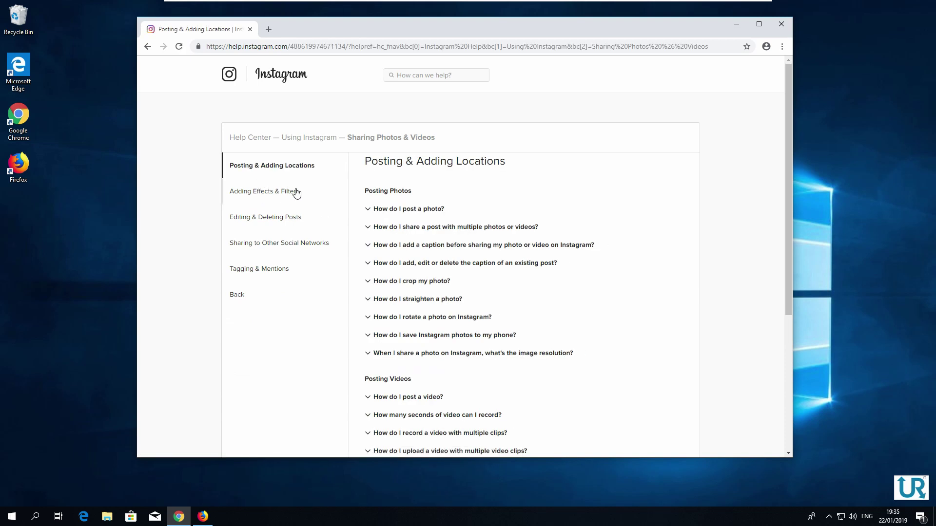
pyautogui.click(429, 211)
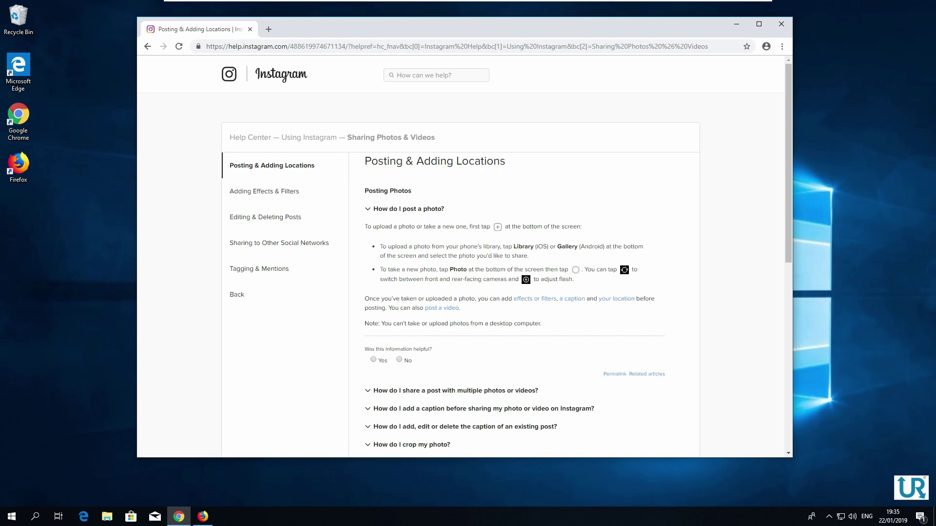
pyautogui.moveTo(365, 326); pyautogui.dragTo(560, 330)
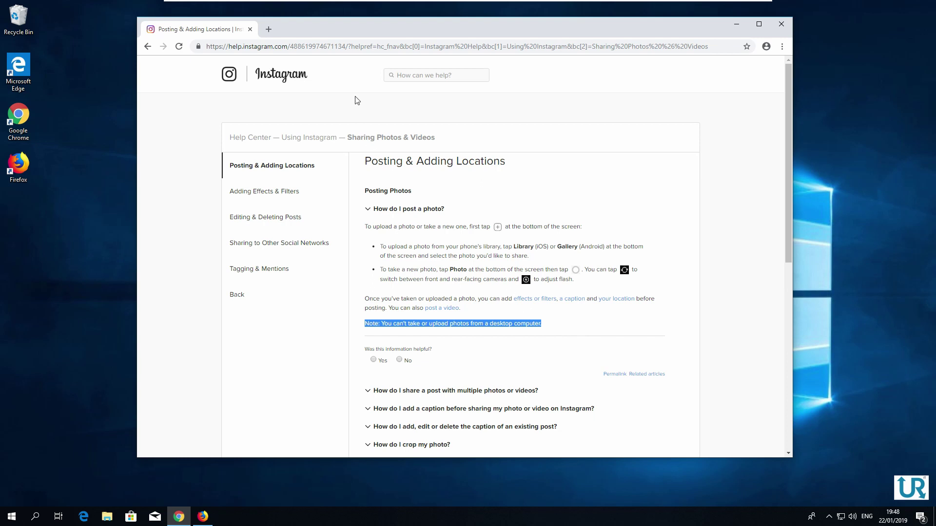
# Go to instagram.com, open the undoredoit profile, and open Chrome's Developer tools beside it
pyautogui.click(343, 47)
pyautogui.write('instagram.com')
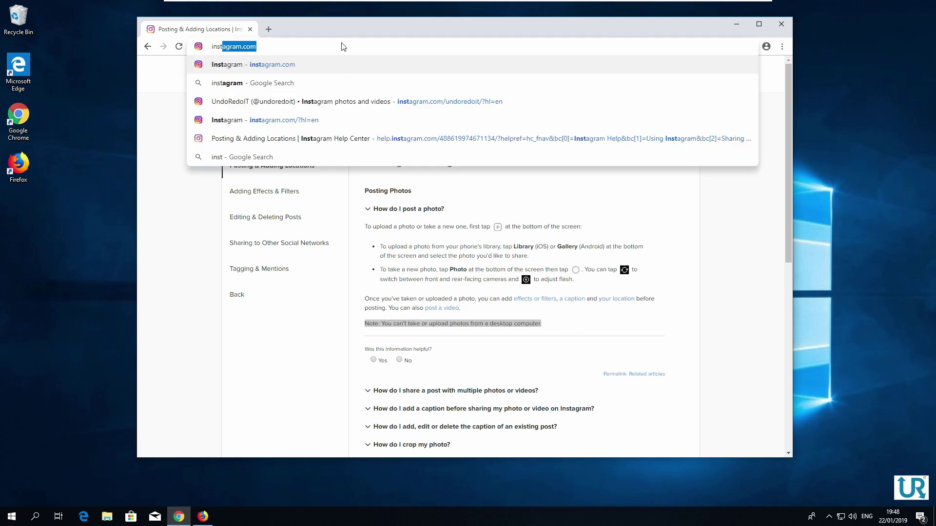
pyautogui.press('Return')
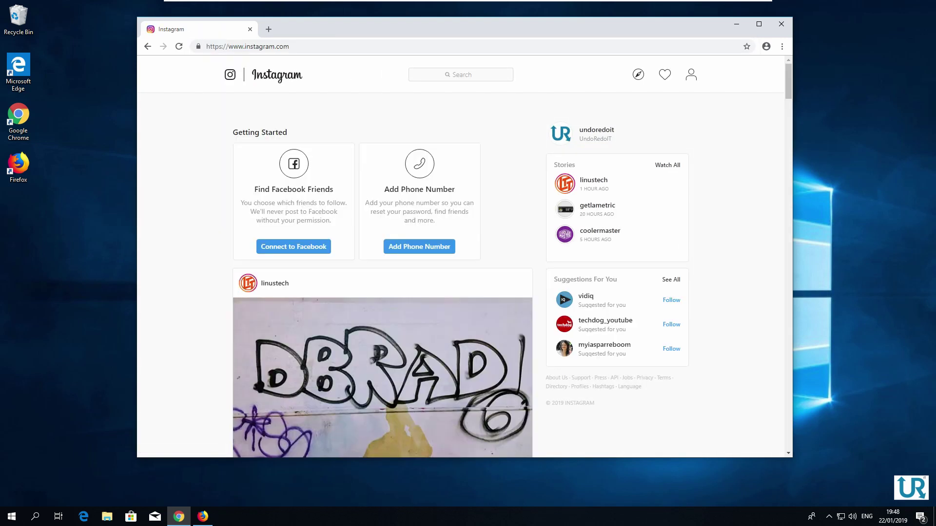
pyautogui.click(691, 77)
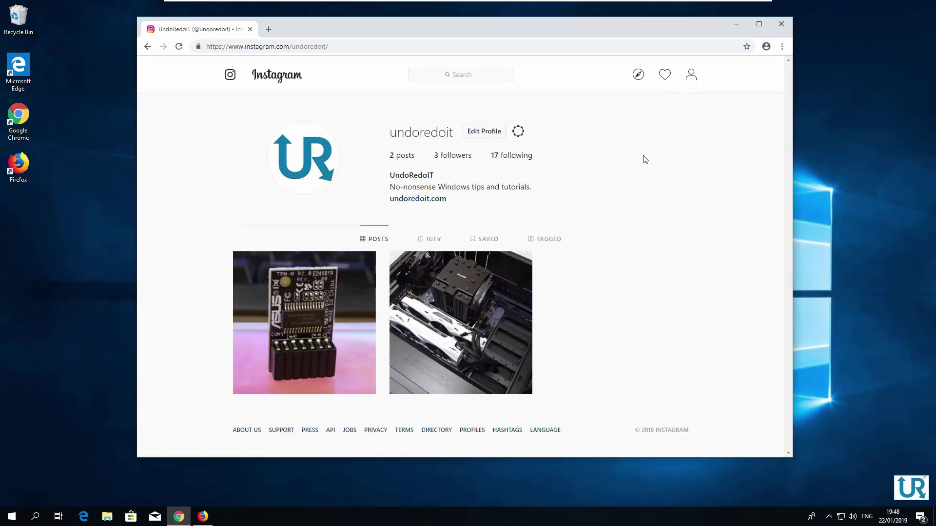
pyautogui.click(782, 48)
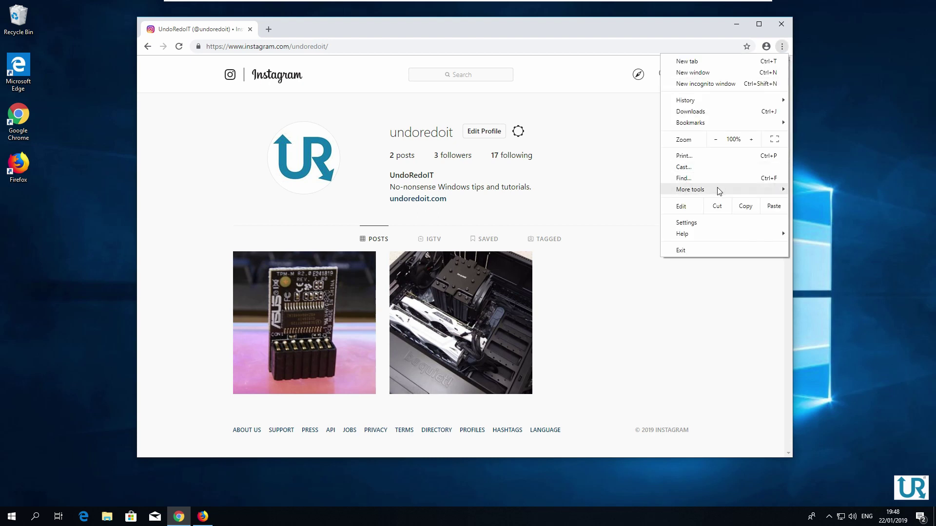
pyautogui.moveTo(723, 189)
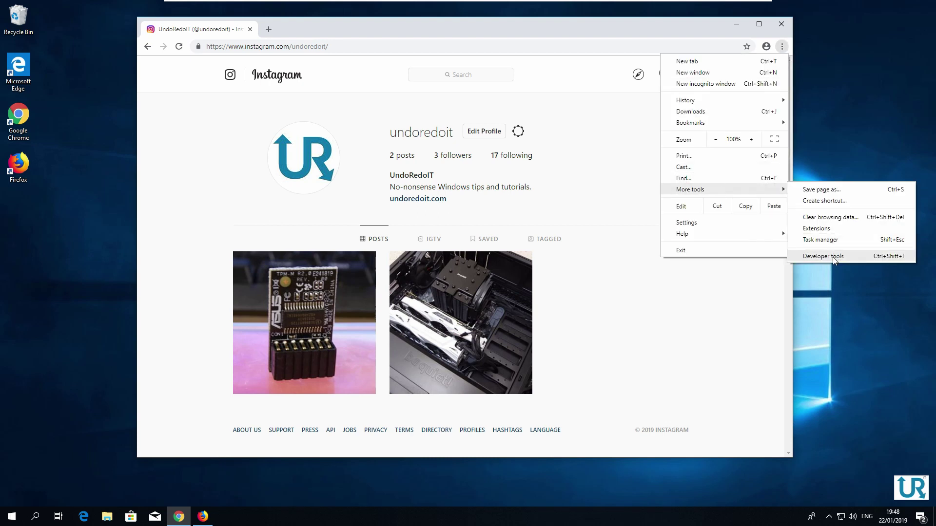
pyautogui.click(829, 257)
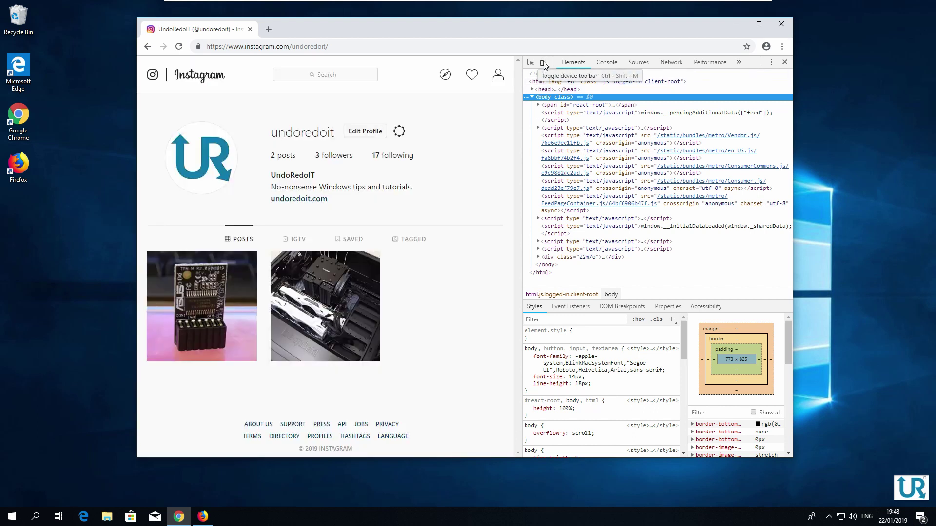
pyautogui.click(544, 63)
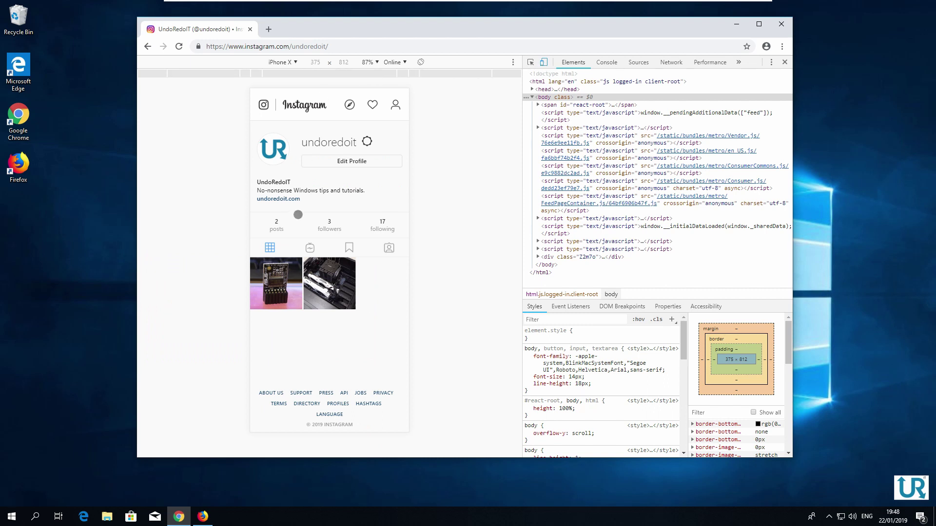
pyautogui.click(295, 63)
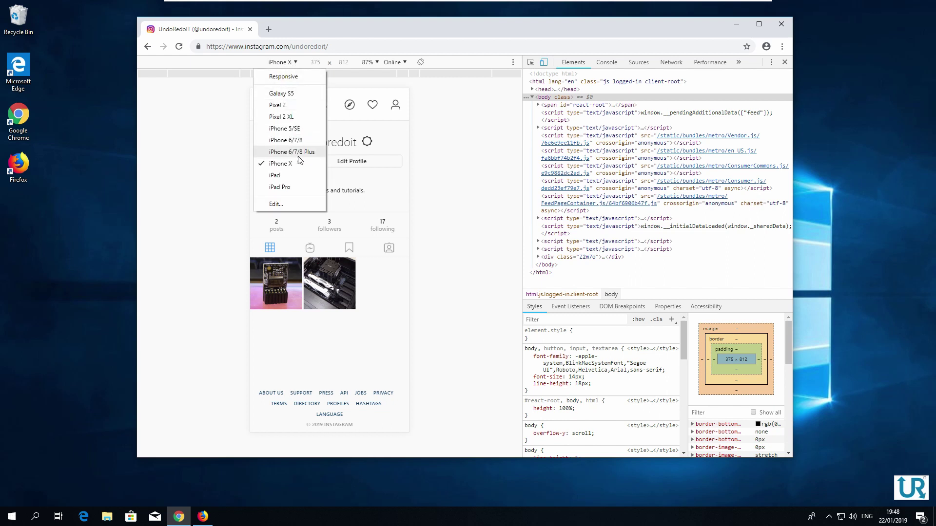
pyautogui.click(447, 159)
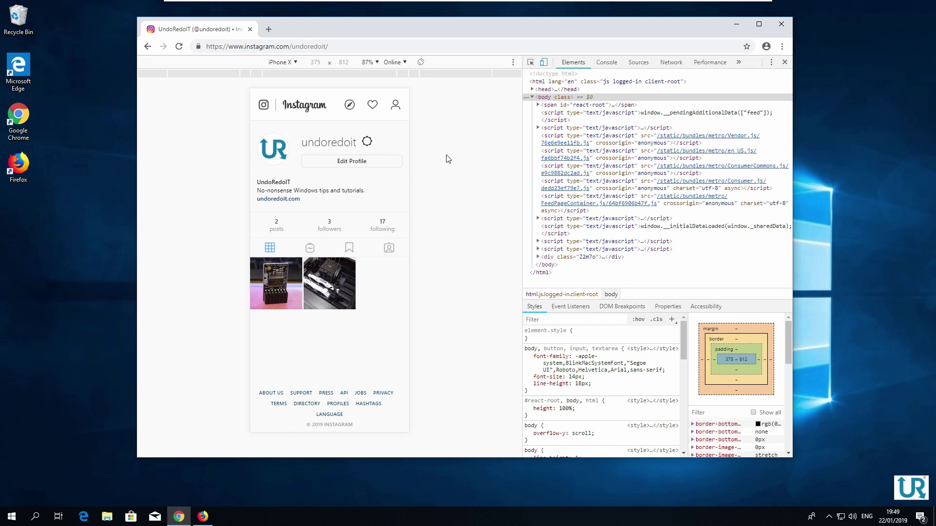
pyautogui.press('F5')
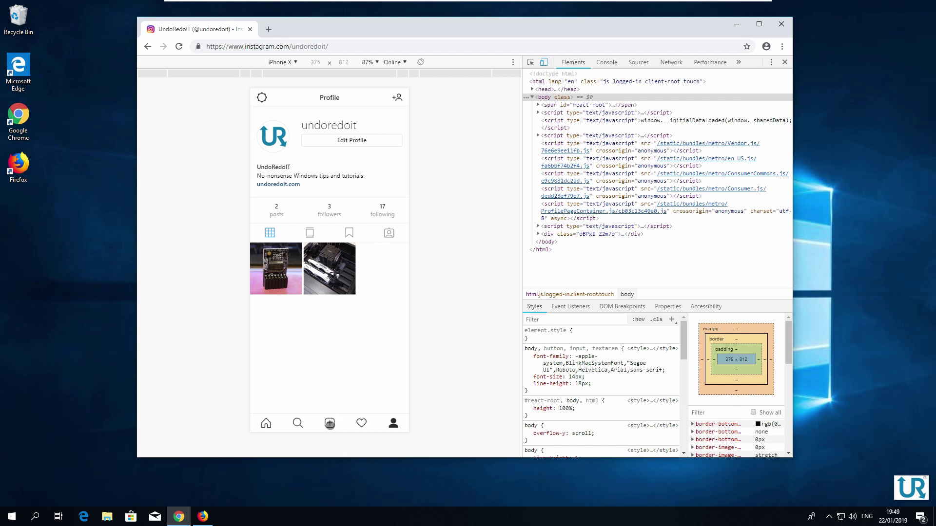
# Start a new Instagram post using the YT Background3 Cropped laptops photo
pyautogui.click(330, 423)
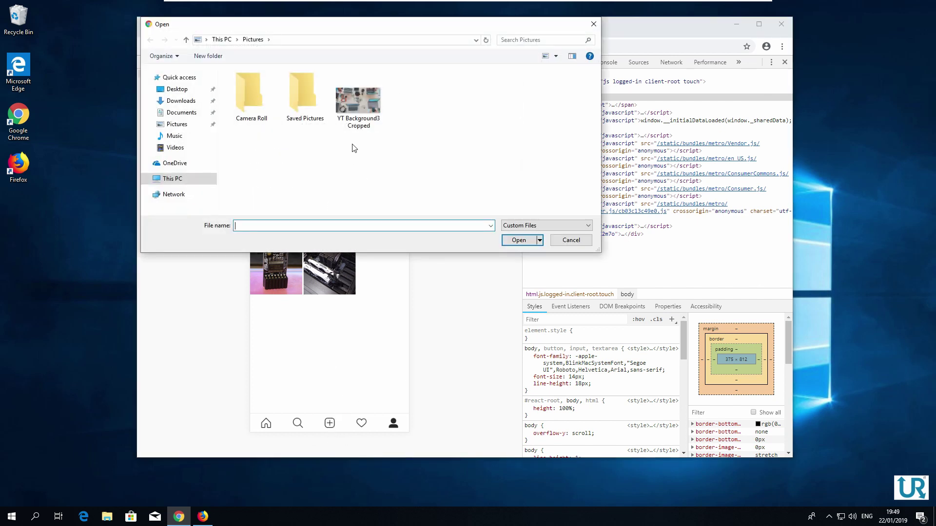
pyautogui.doubleClick(358, 103)
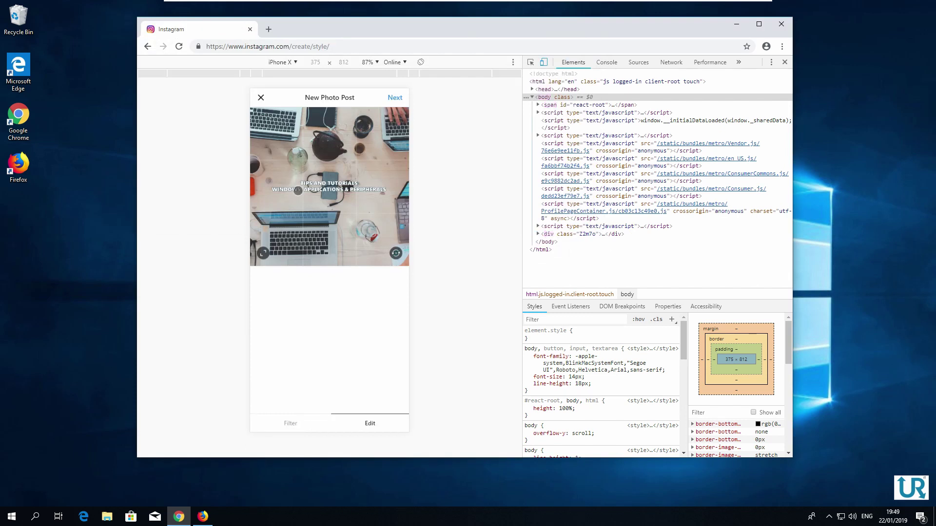
pyautogui.click(394, 98)
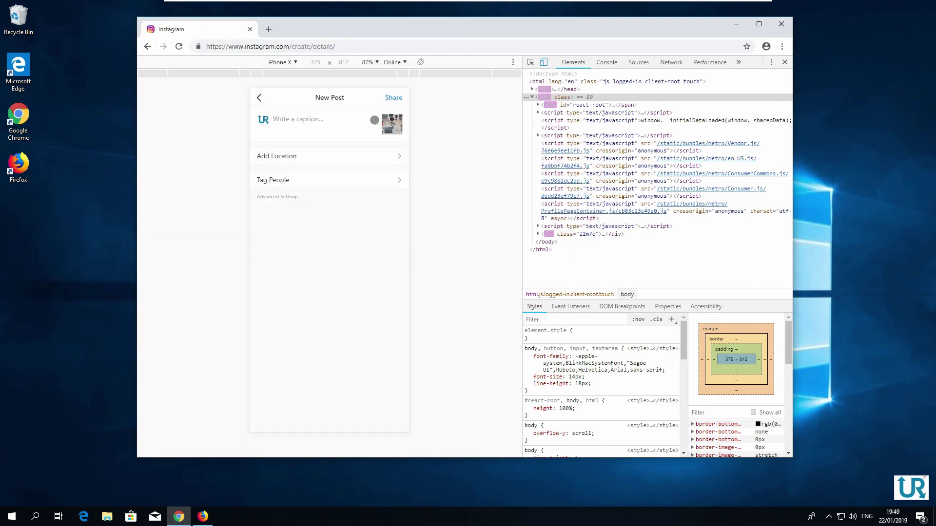
# Caption it 'Posting from my desktop computer!', share it, then close DevTools and minimize Chrome
pyautogui.click(305, 123)
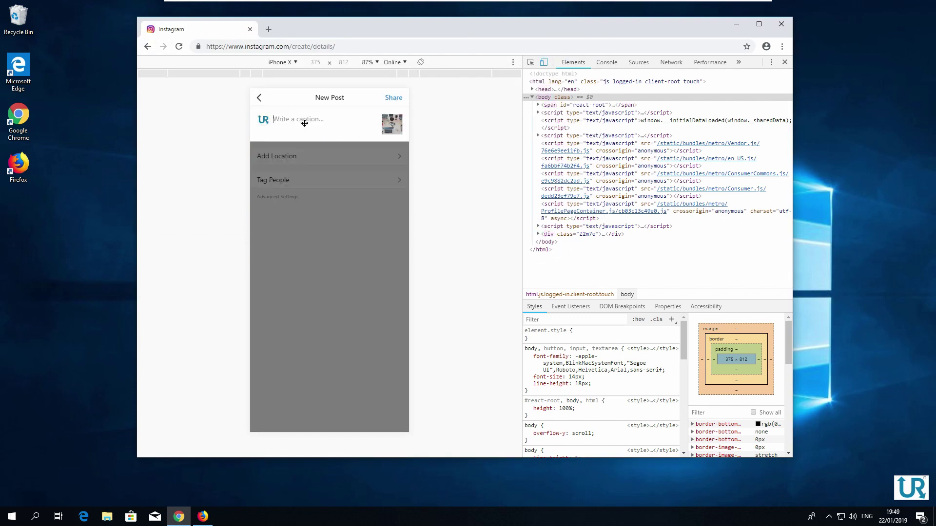
pyautogui.write('P')
pyautogui.write('!')
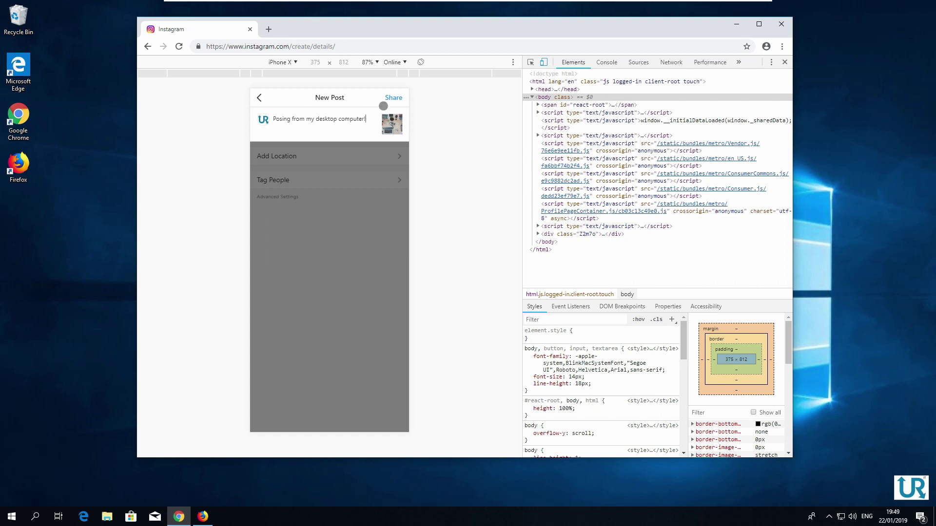
pyautogui.click(391, 98)
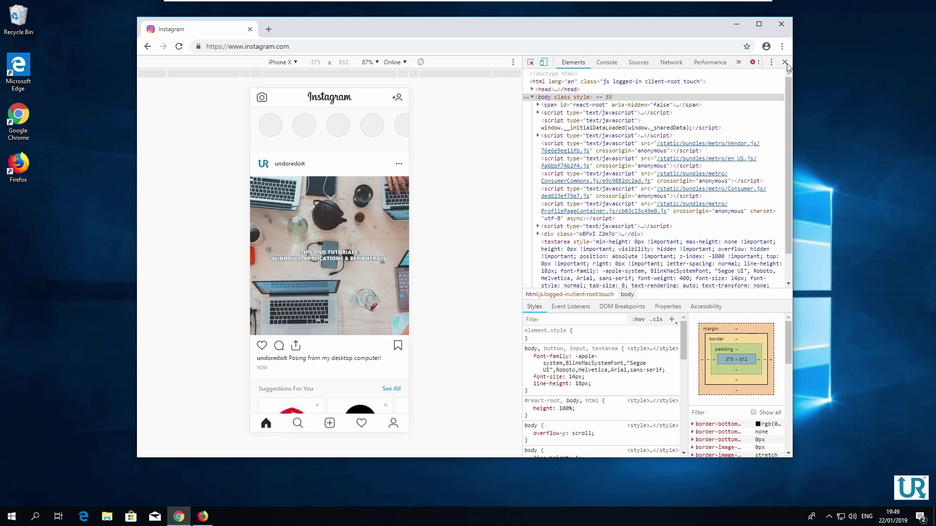
pyautogui.click(785, 62)
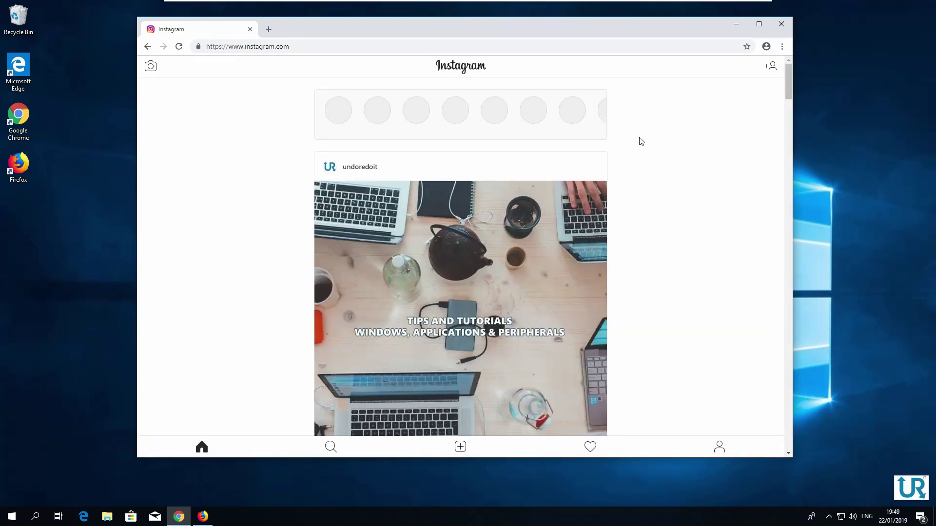
pyautogui.click(736, 24)
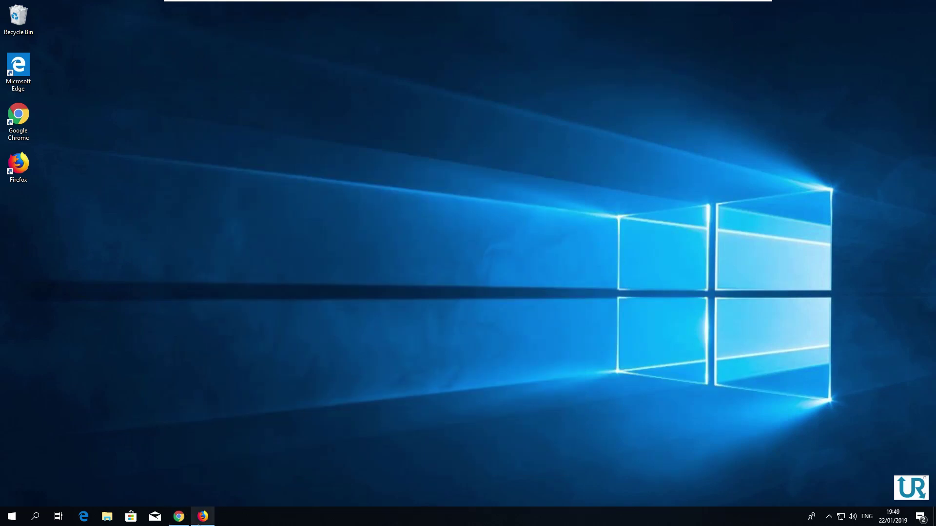
# Restore Firefox and open its developer tools via Web Developer > Toggle Tools
pyautogui.click(203, 516)
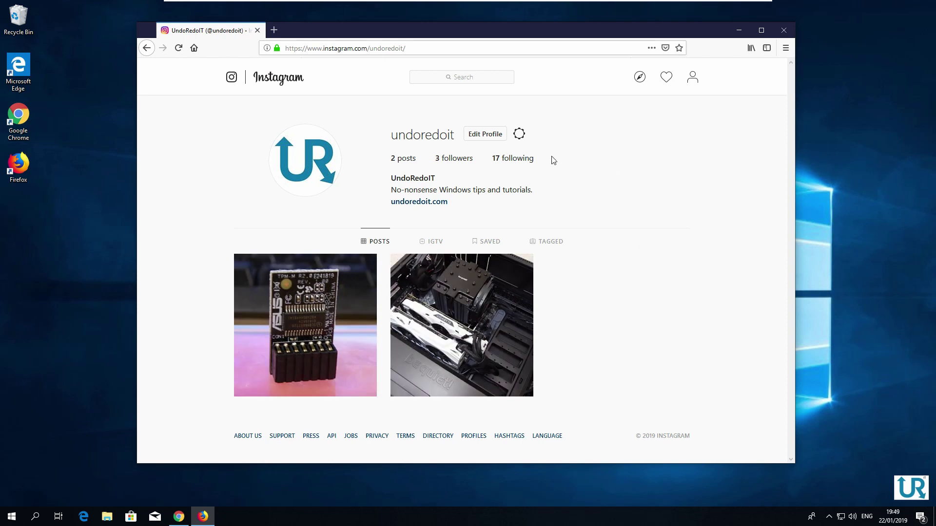
pyautogui.click(785, 48)
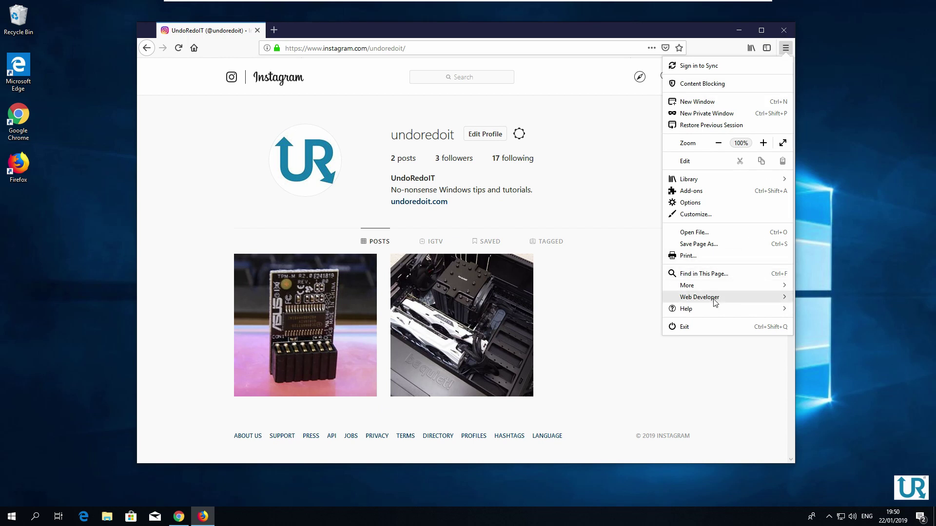
pyautogui.click(715, 302)
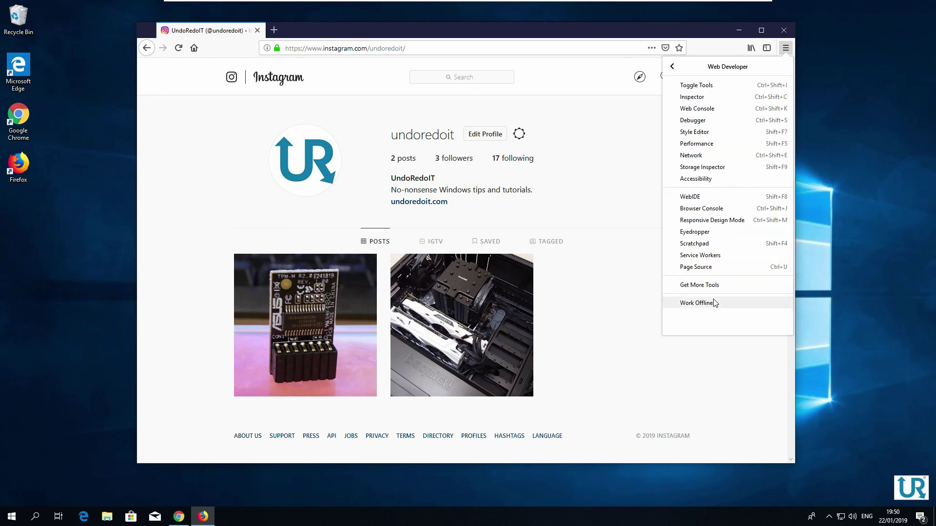
pyautogui.click(720, 86)
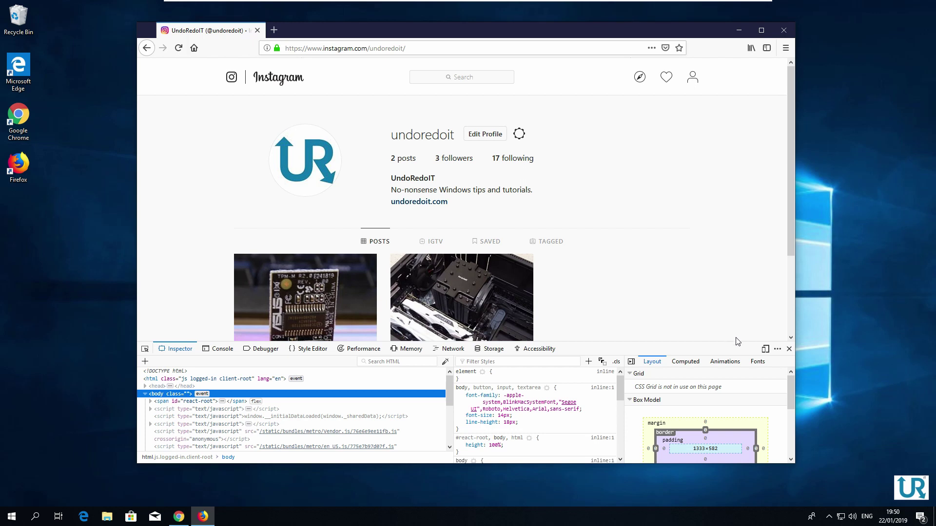
# Turn on Responsive Design Mode as iPhone X/XS and reload the profile with F5
pyautogui.click(765, 349)
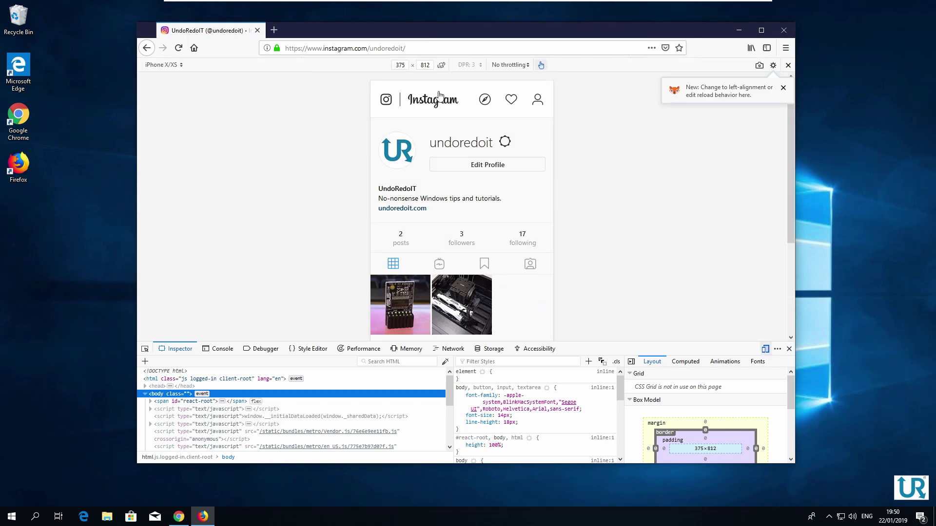
pyautogui.click(181, 69)
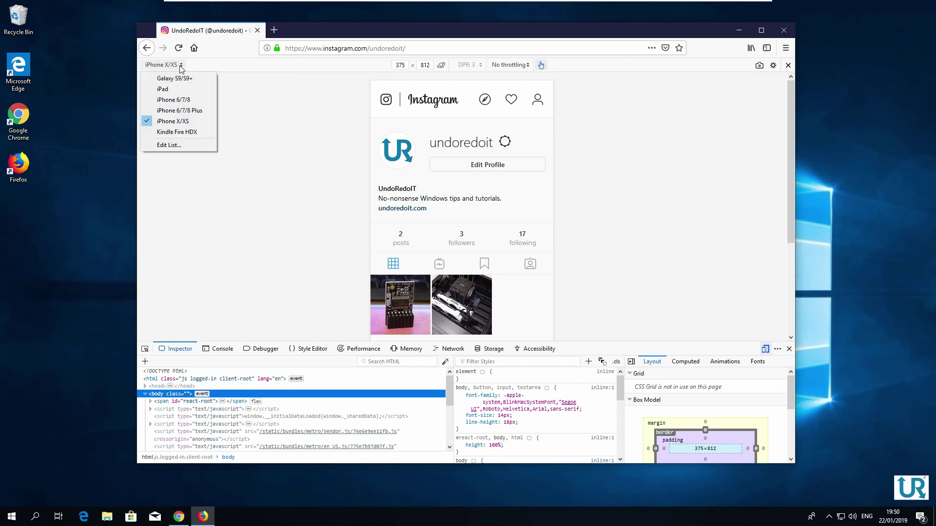
pyautogui.click(169, 126)
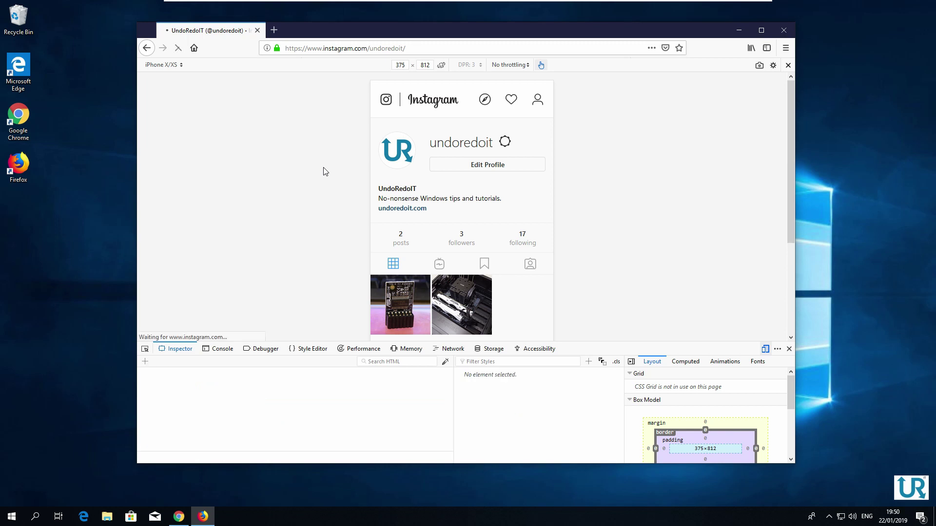
pyautogui.press('F5')
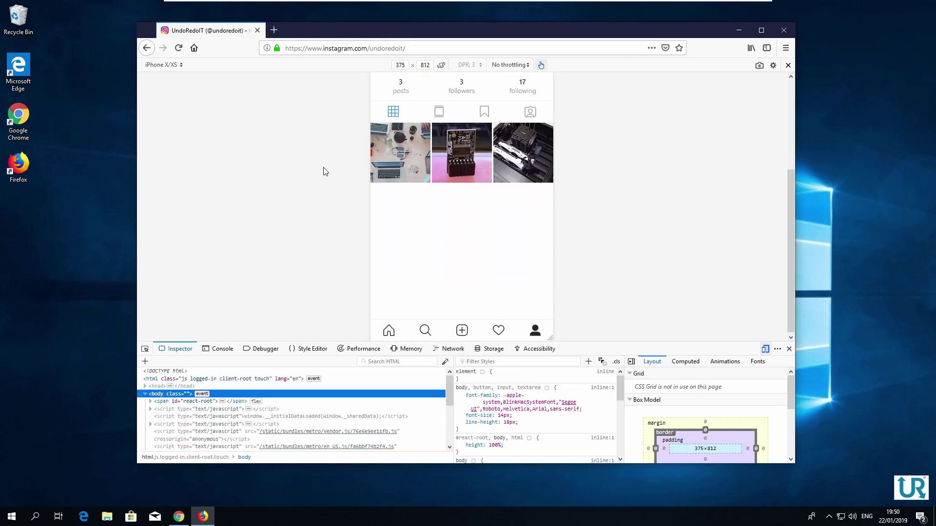
pyautogui.click(462, 329)
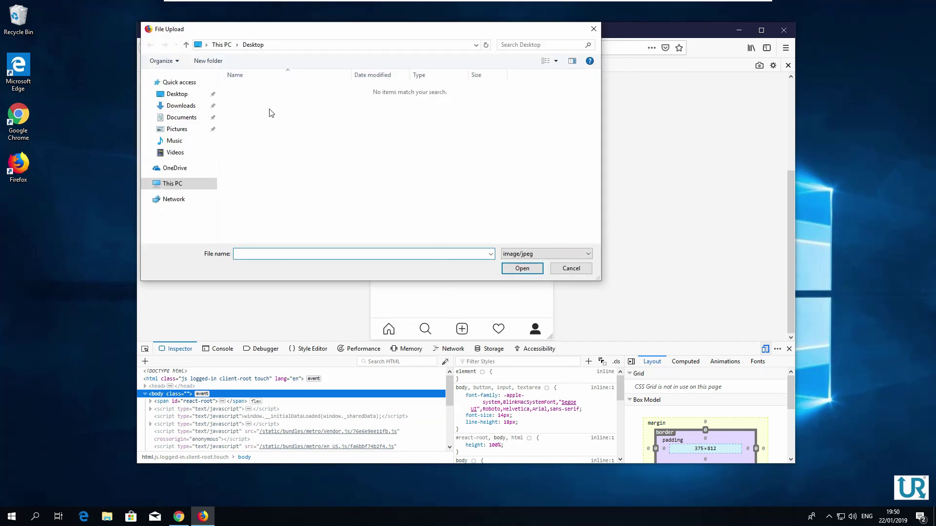
pyautogui.click(570, 268)
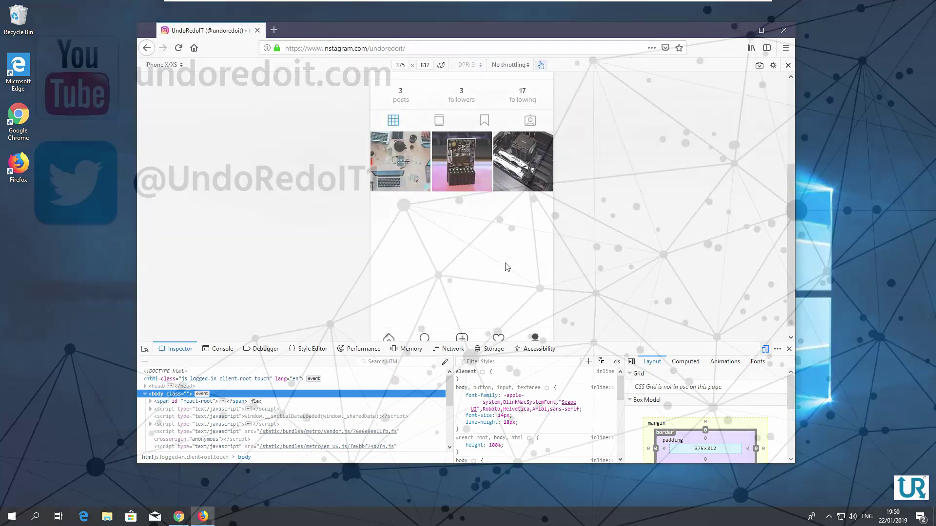